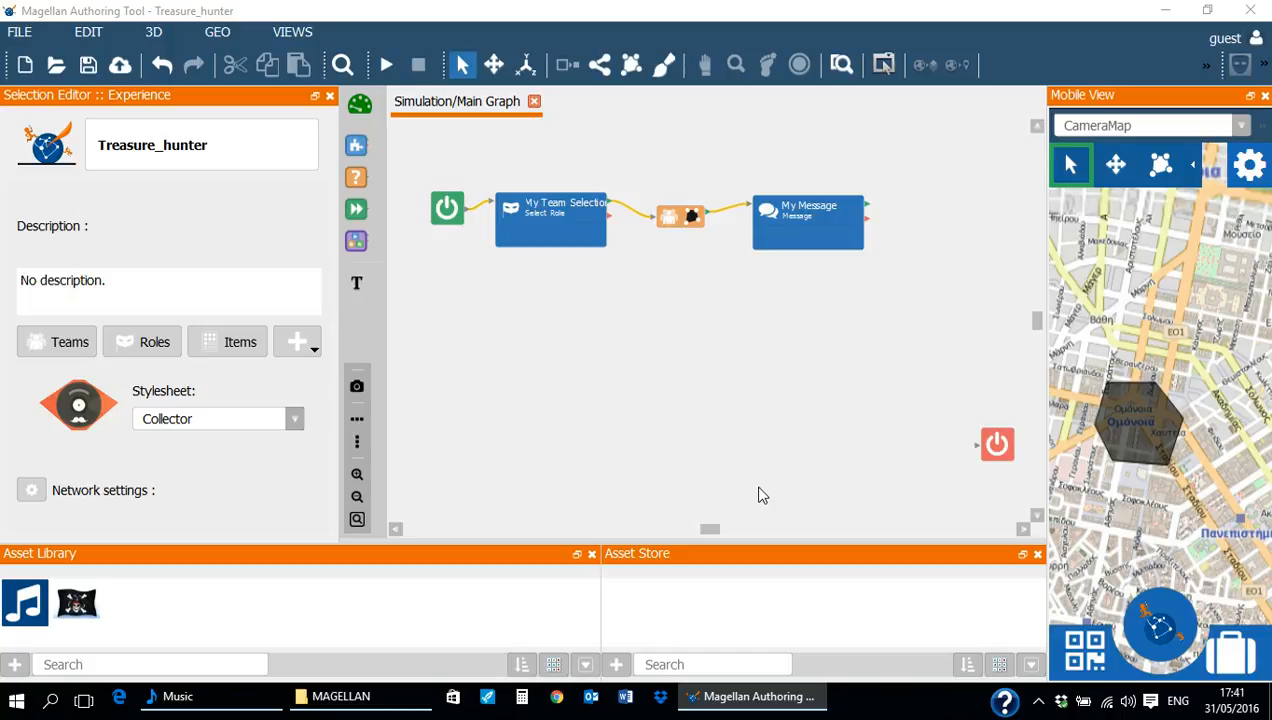
# - Save the experience and draw a new four-cornered zone on the map, north of the existing black zone
pyautogui.hotkey('ctrl', 's')
pyautogui.click(632, 66)
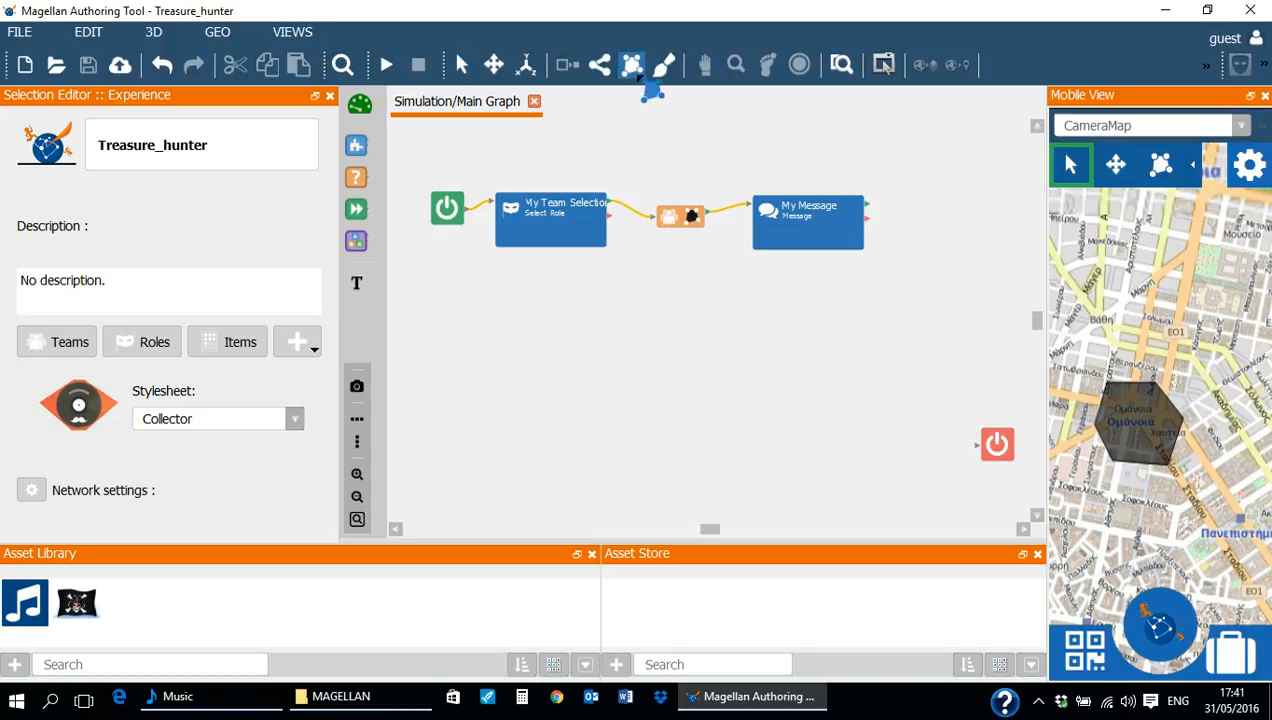
pyautogui.click(1139, 225)
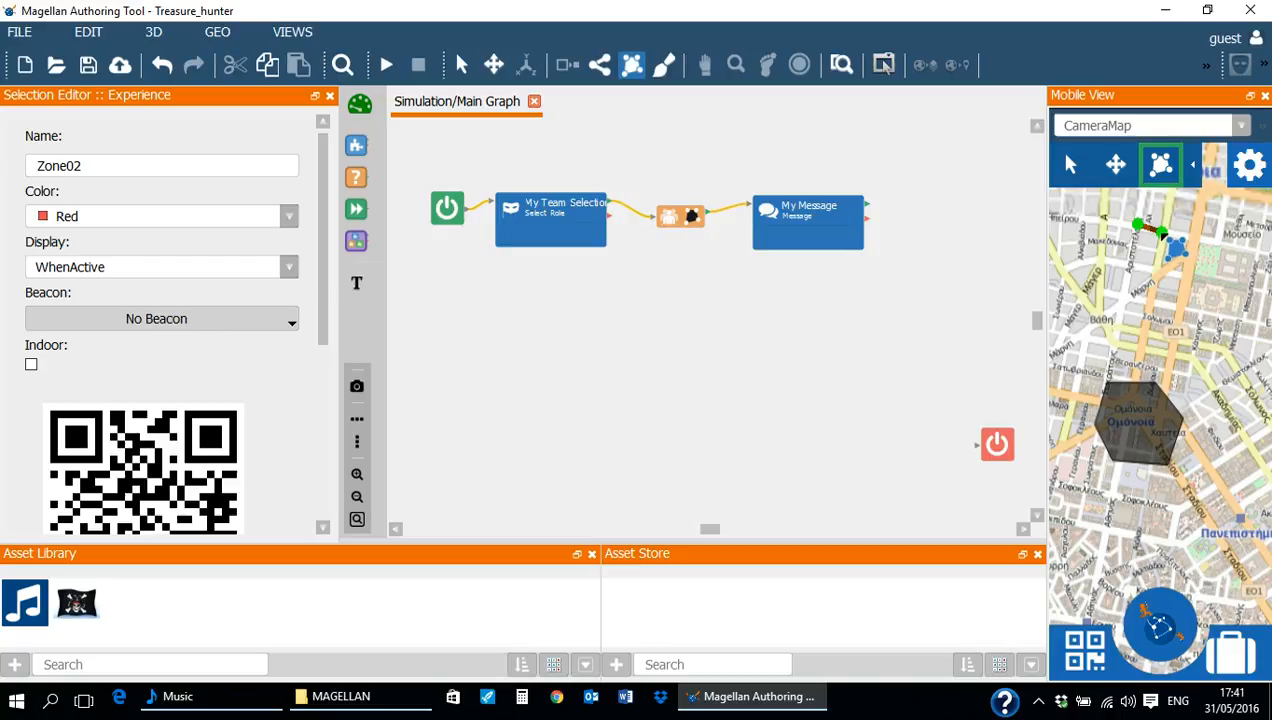
pyautogui.click(1152, 262)
pyautogui.click(1126, 259)
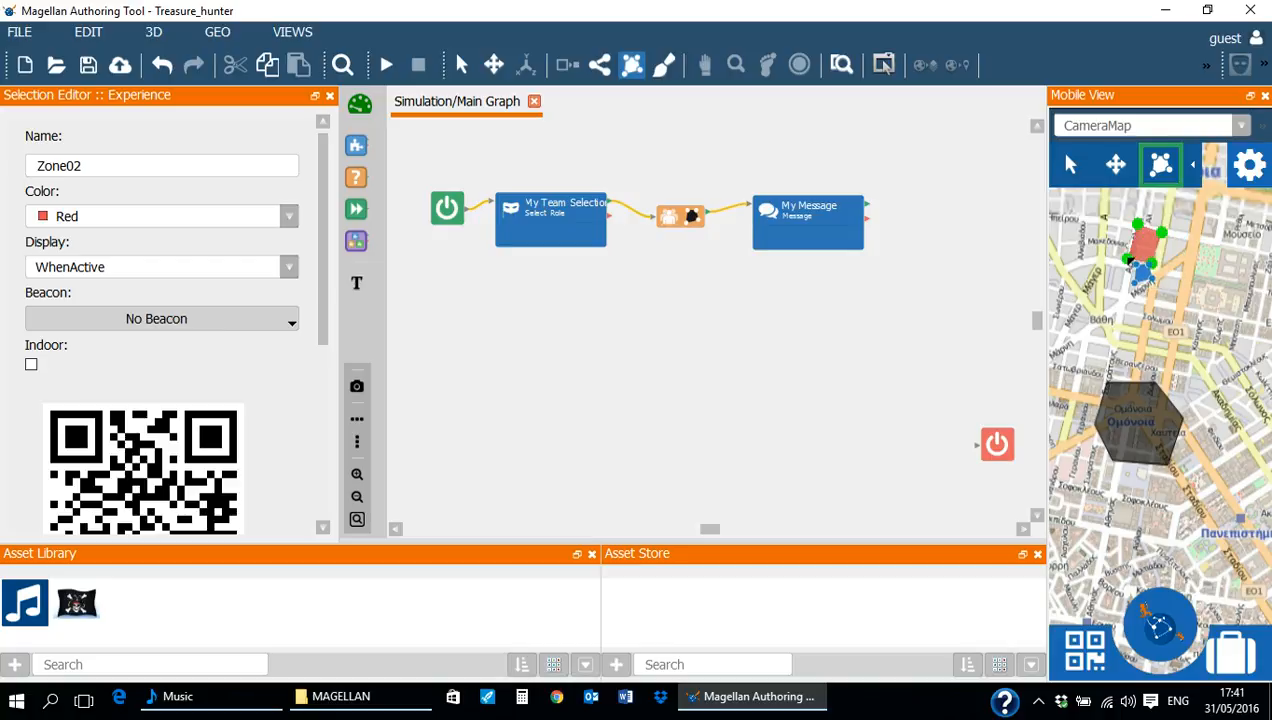
pyautogui.click(1127, 258)
pyautogui.moveTo(1128, 257); pyautogui.dragTo(1102, 242)
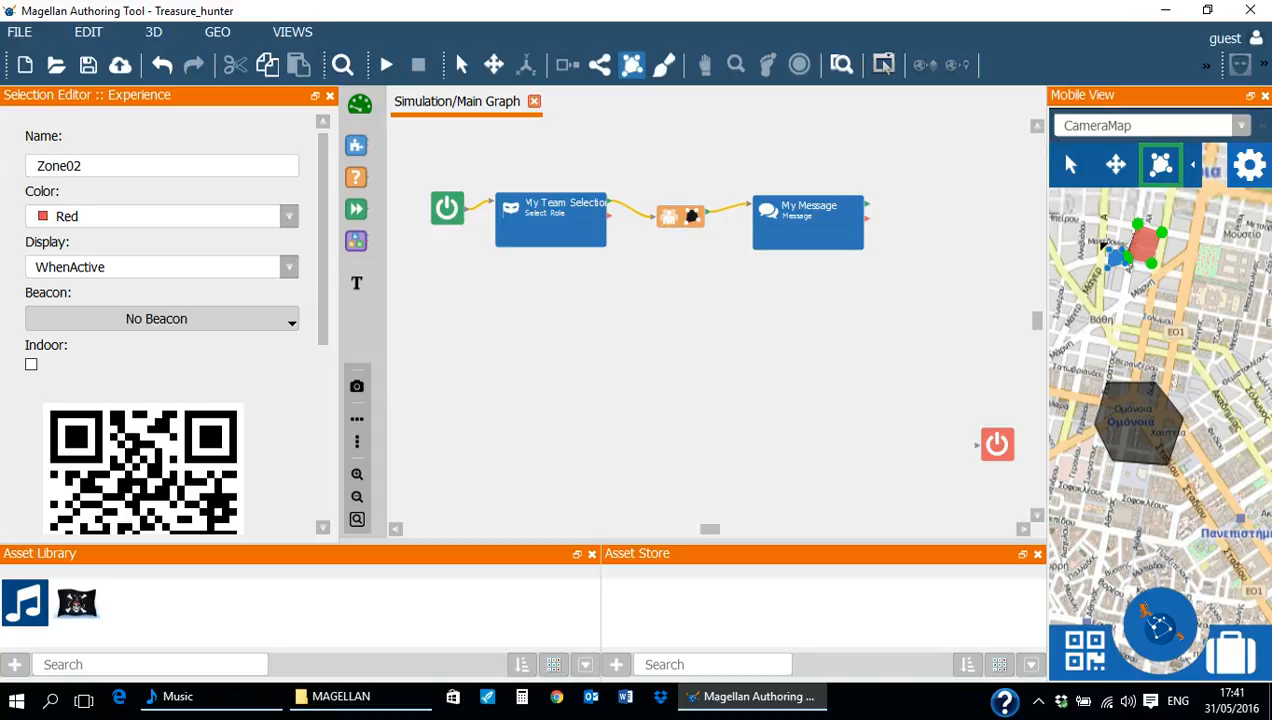
pyautogui.click(1070, 166)
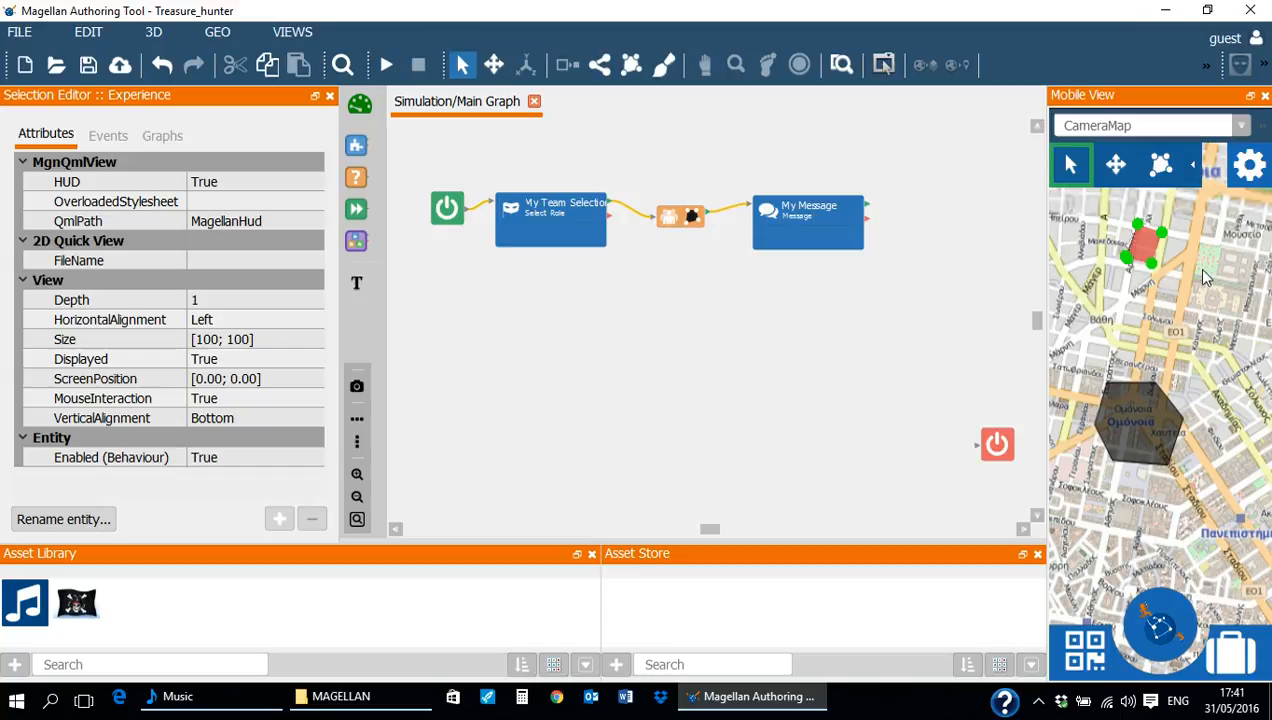
# - Rename the new four-cornered zone to Zone blue and set its color to Blue
pyautogui.click(1137, 250)
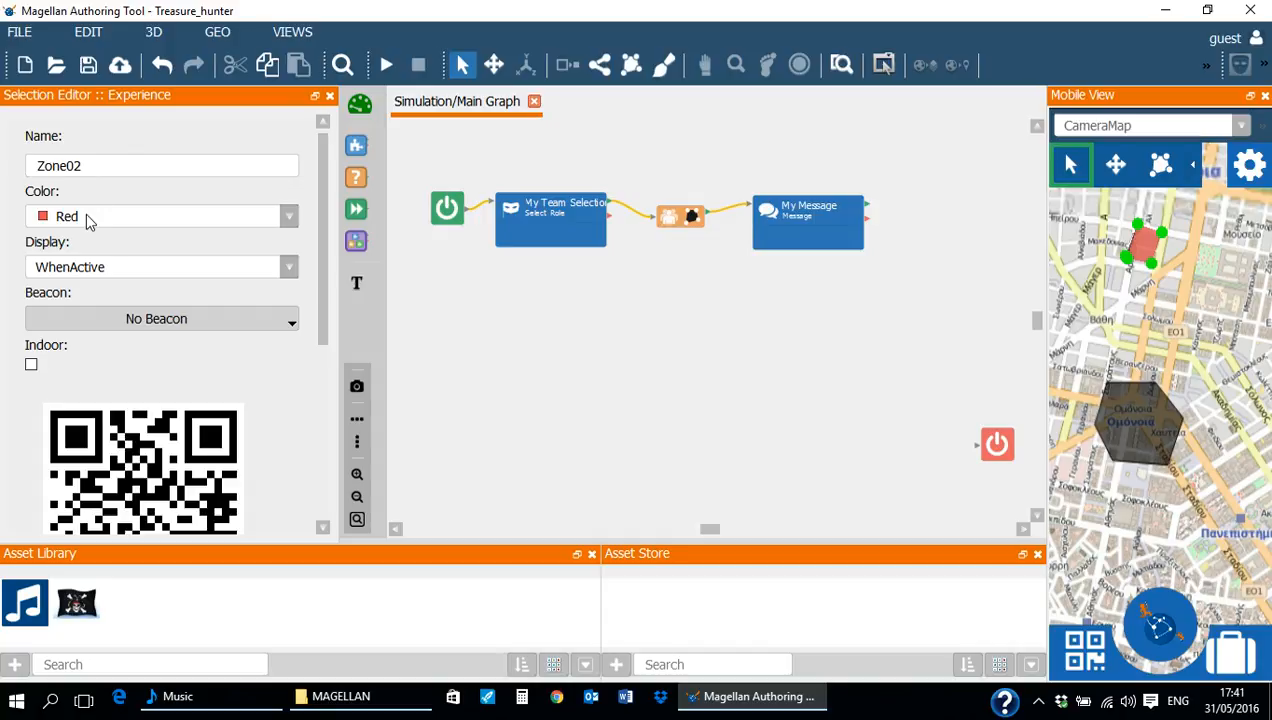
pyautogui.click(88, 265)
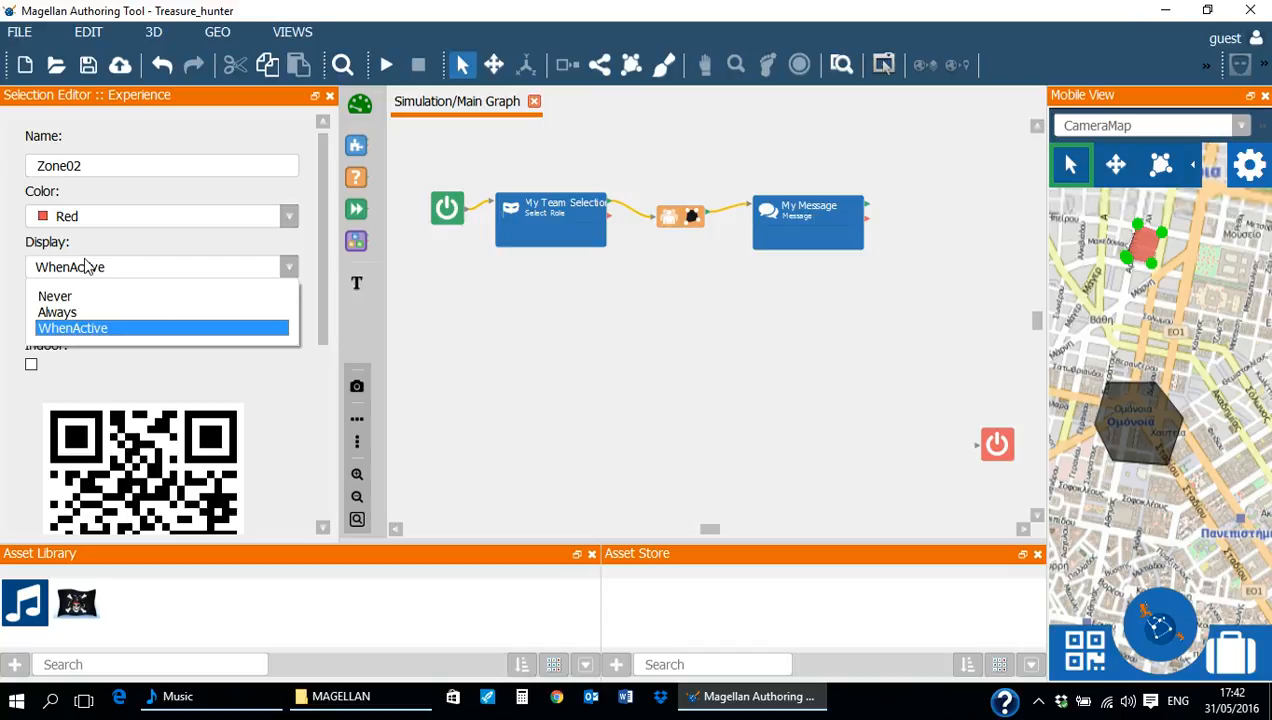
pyautogui.click(95, 166)
pyautogui.press('BackSpace')
pyautogui.press('BackSpace')
pyautogui.write('blue')
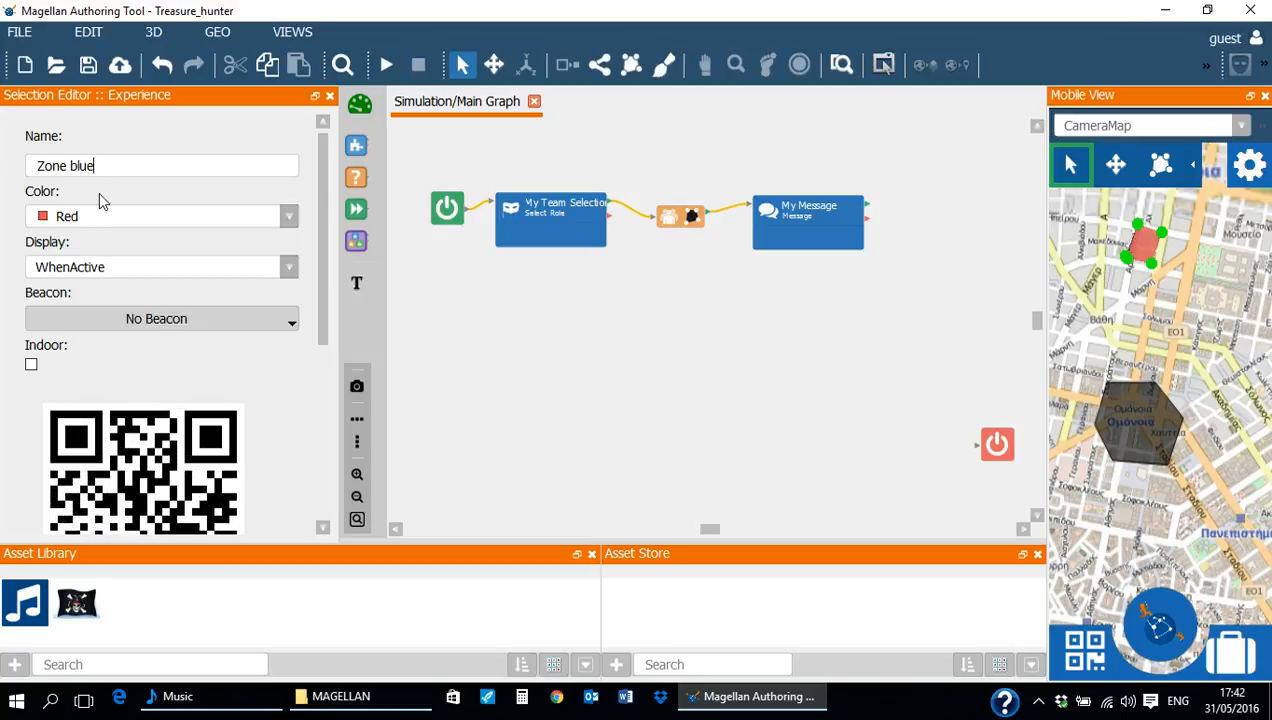
pyautogui.click(94, 222)
pyautogui.click(88, 245)
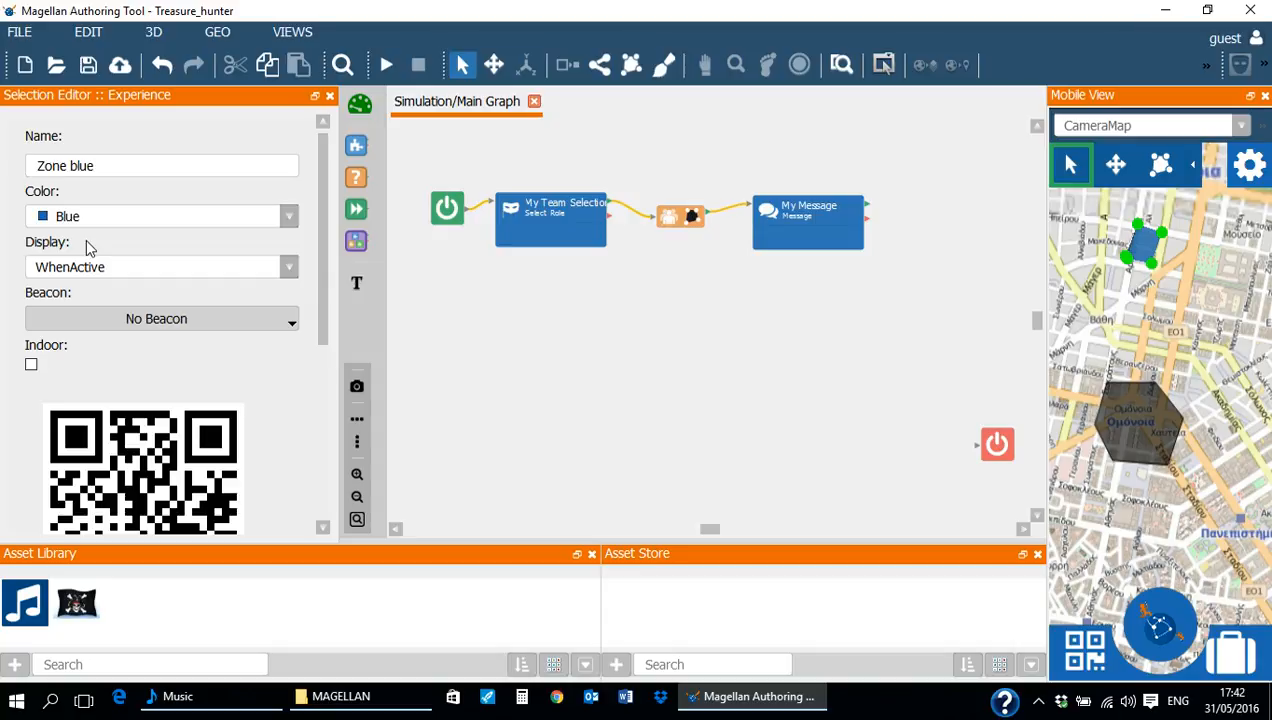
# - Create a beacon named beacon1 and assign it to Zone blue
pyautogui.click(121, 320)
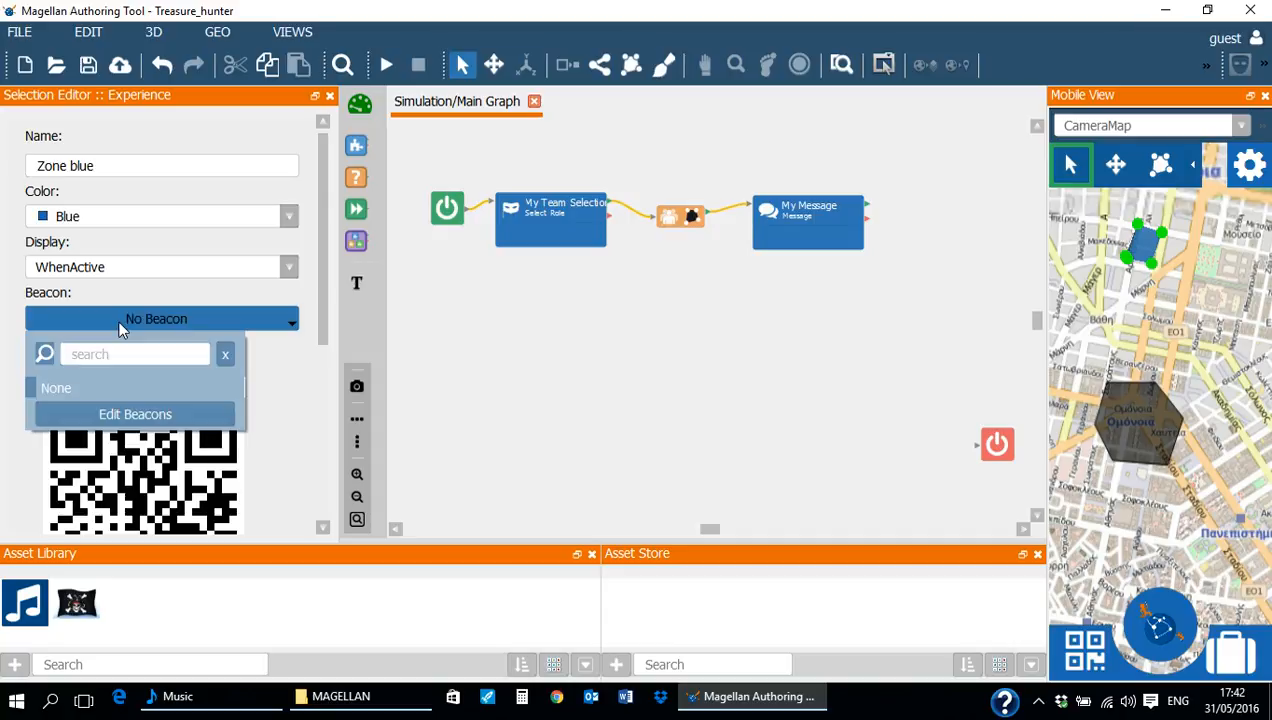
pyautogui.click(121, 414)
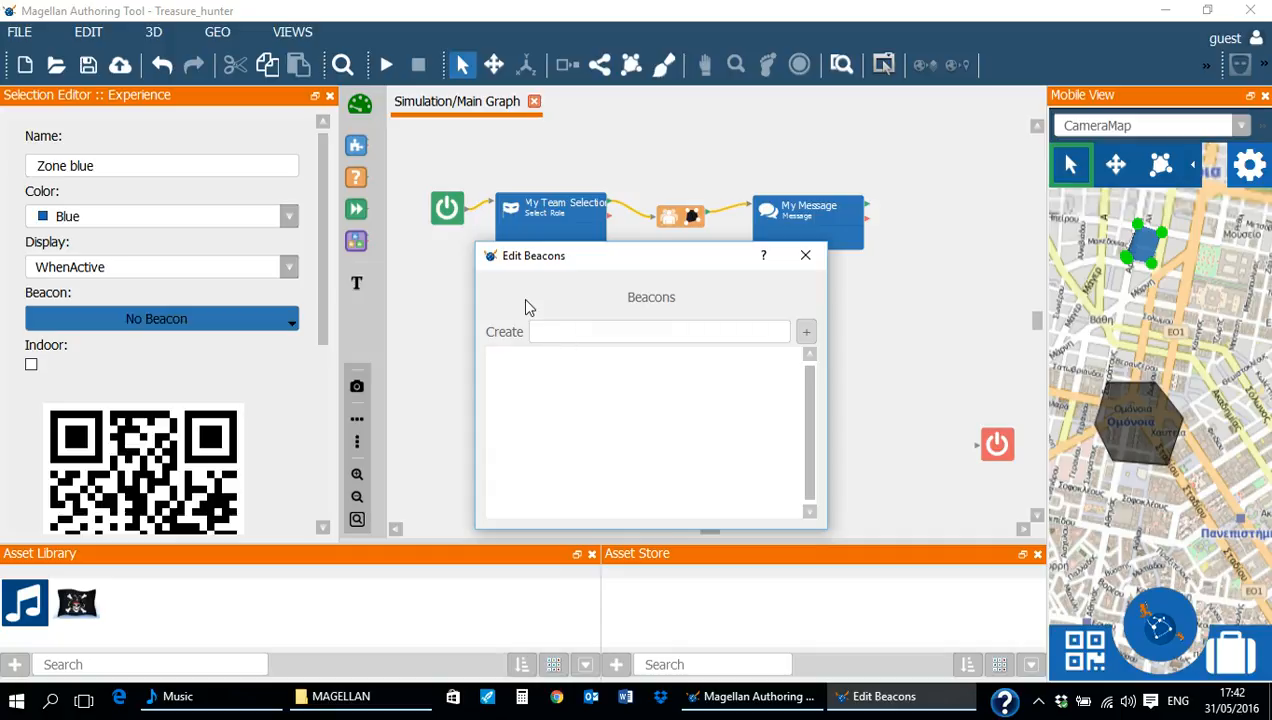
pyautogui.write('beacon1')
pyautogui.click(806, 336)
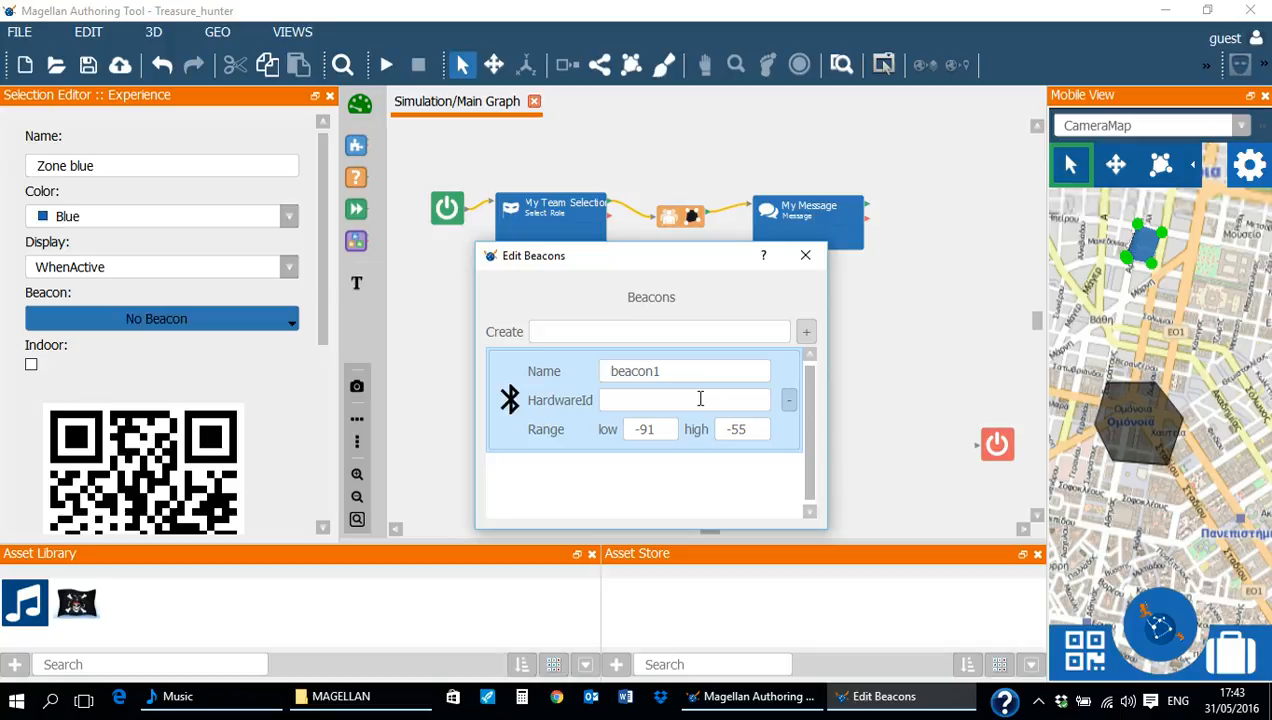
pyautogui.click(805, 255)
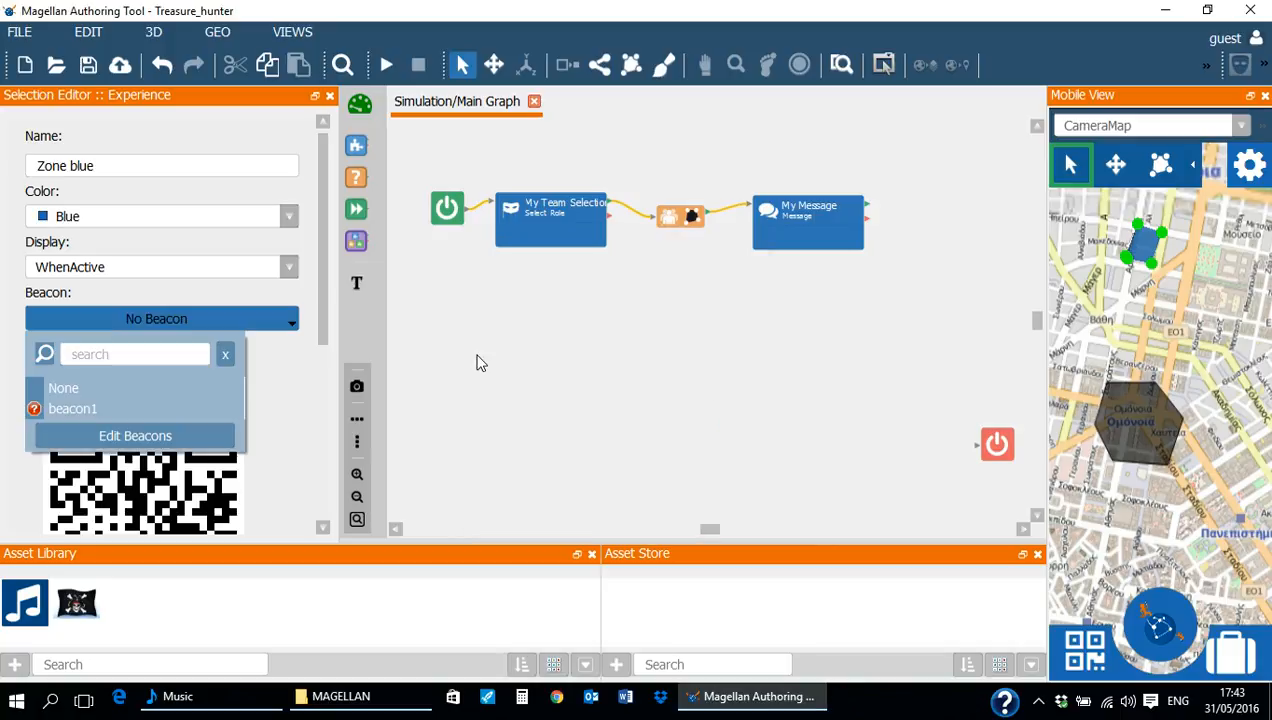
pyautogui.click(77, 409)
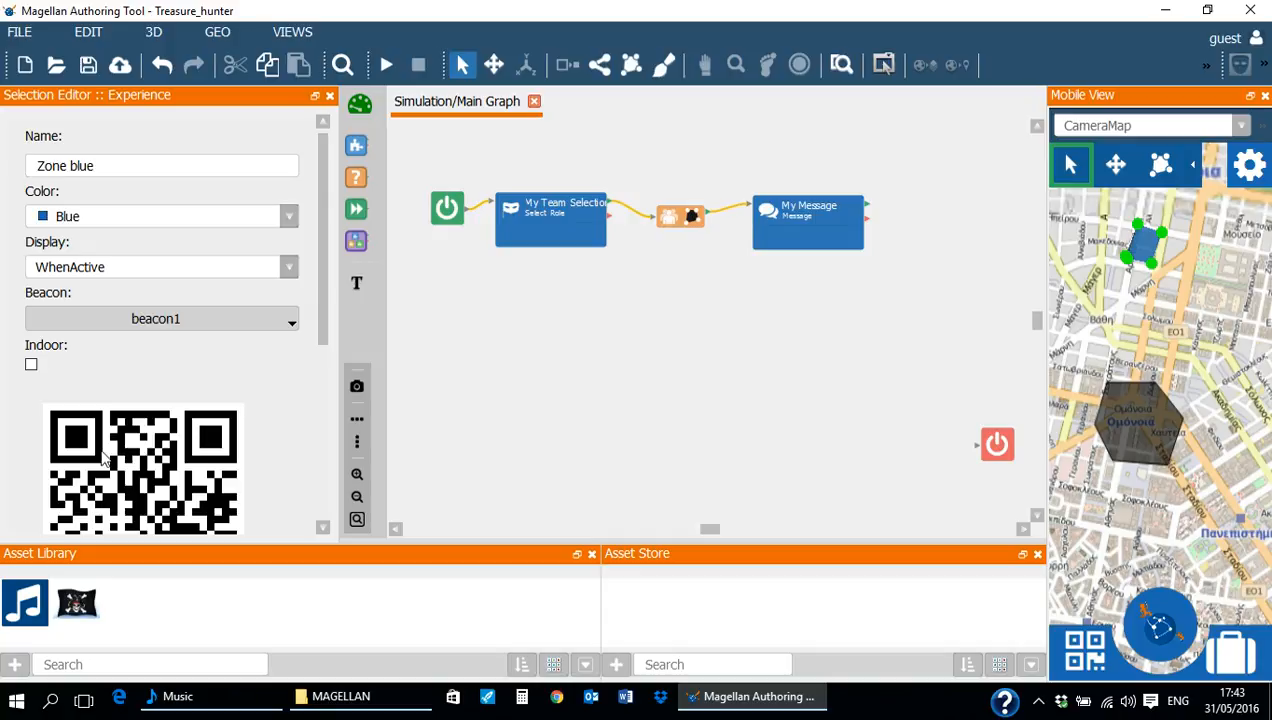
pyautogui.click(134, 170)
pyautogui.click(502, 356)
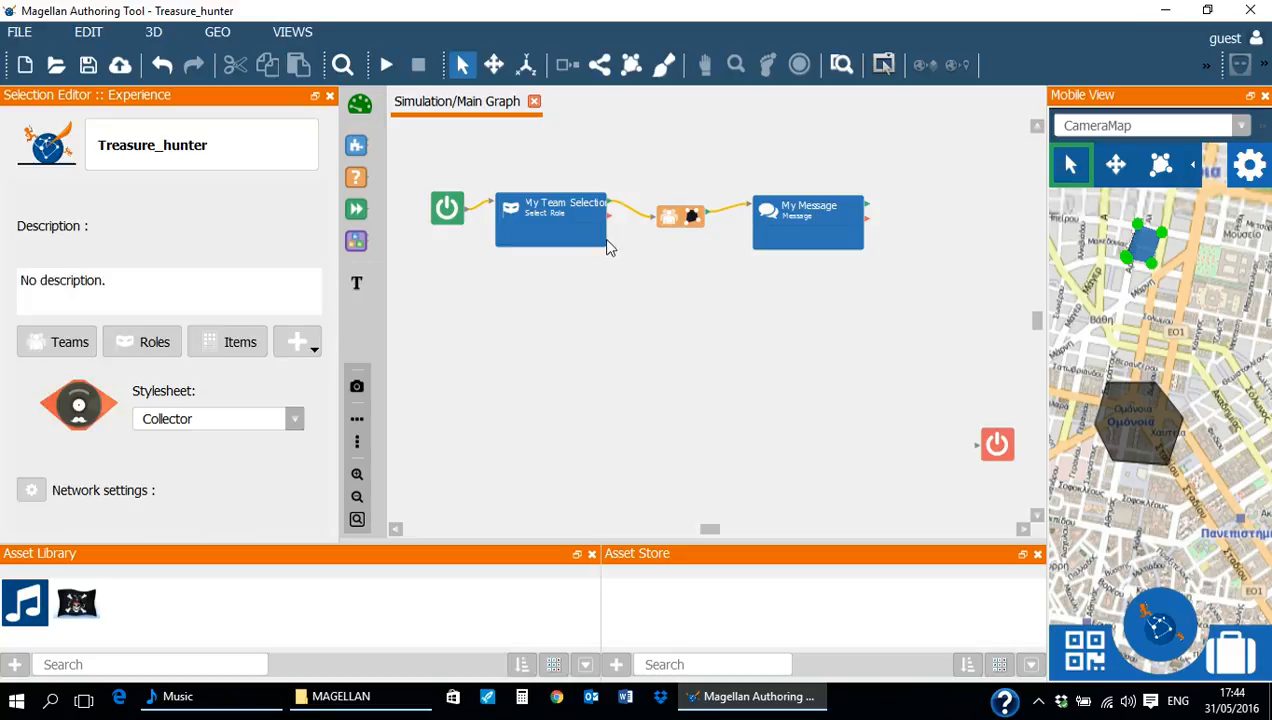
# - Review the team and zone choices of the condition before My Message, keeping Zone1 as its zone
pyautogui.moveTo(690, 234)
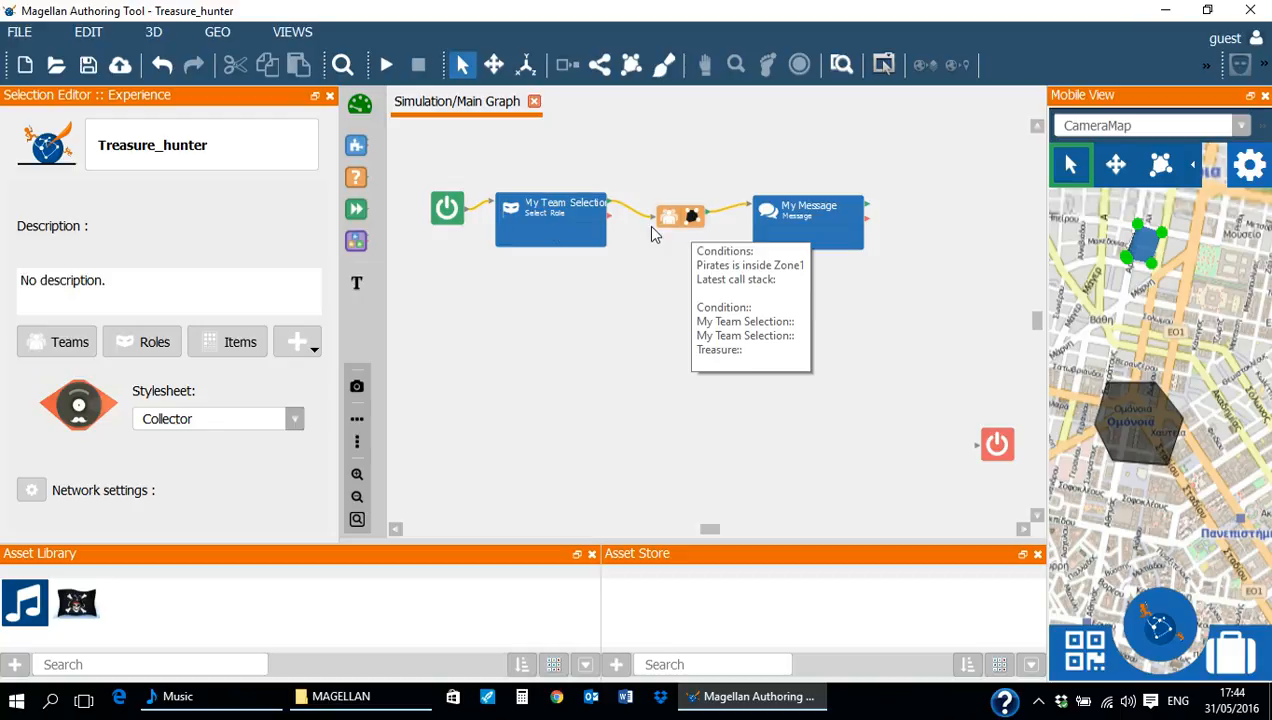
pyautogui.click(680, 220)
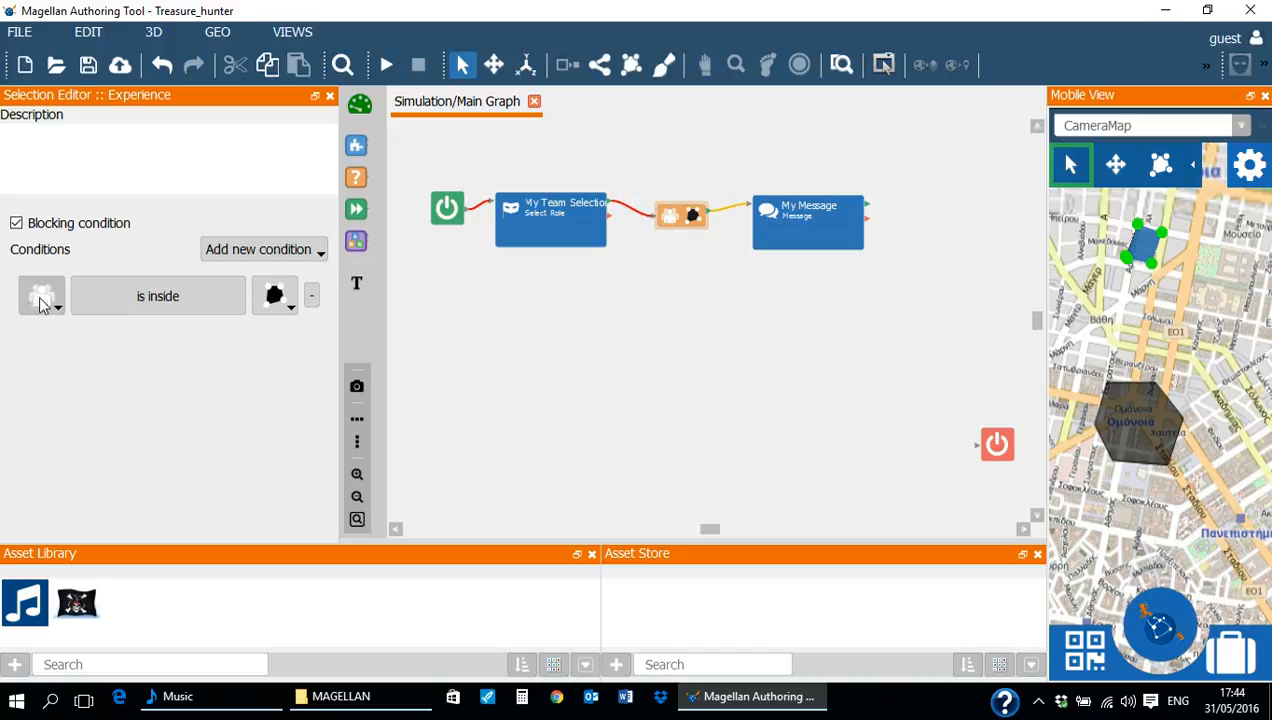
pyautogui.click(41, 296)
pyautogui.click(47, 418)
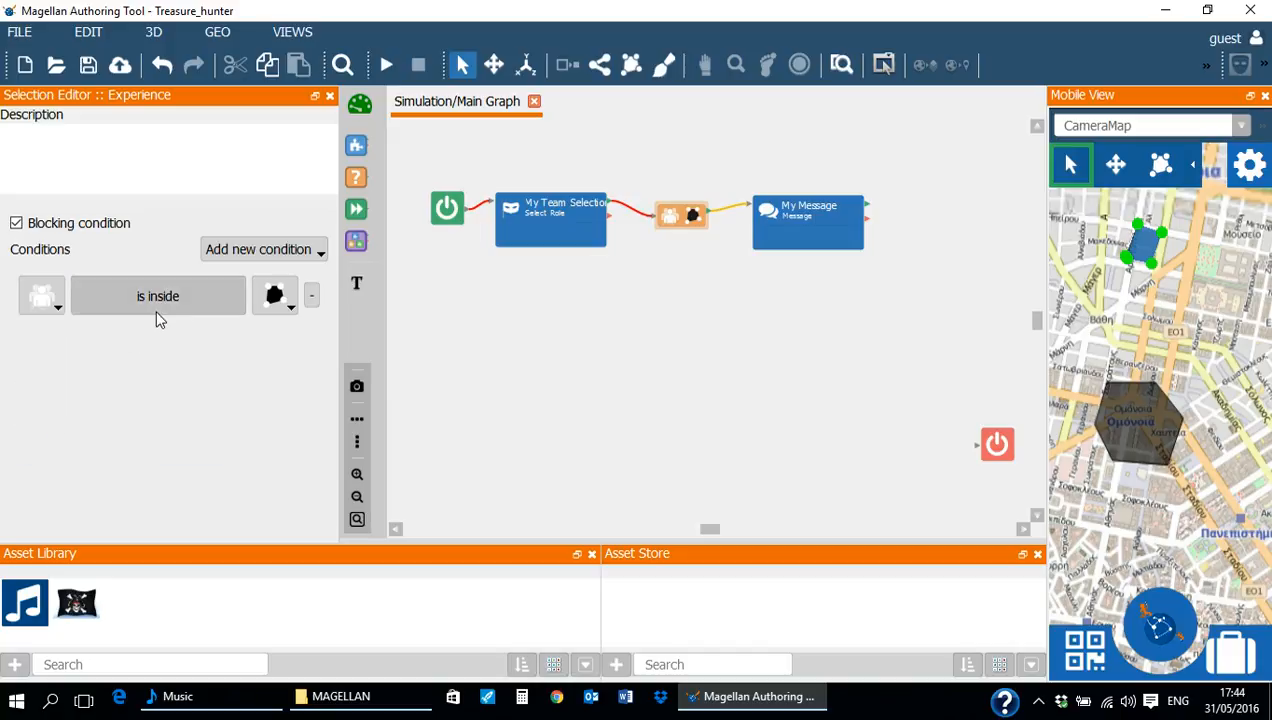
pyautogui.click(287, 311)
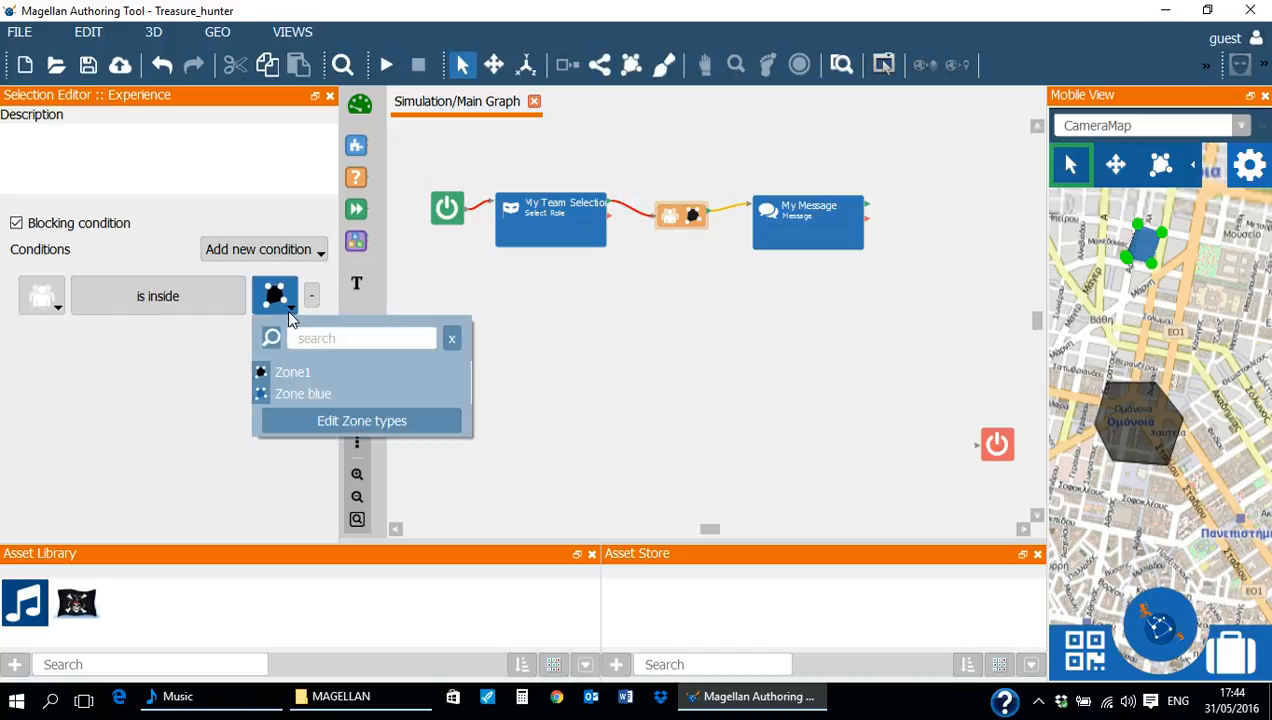
pyautogui.click(290, 373)
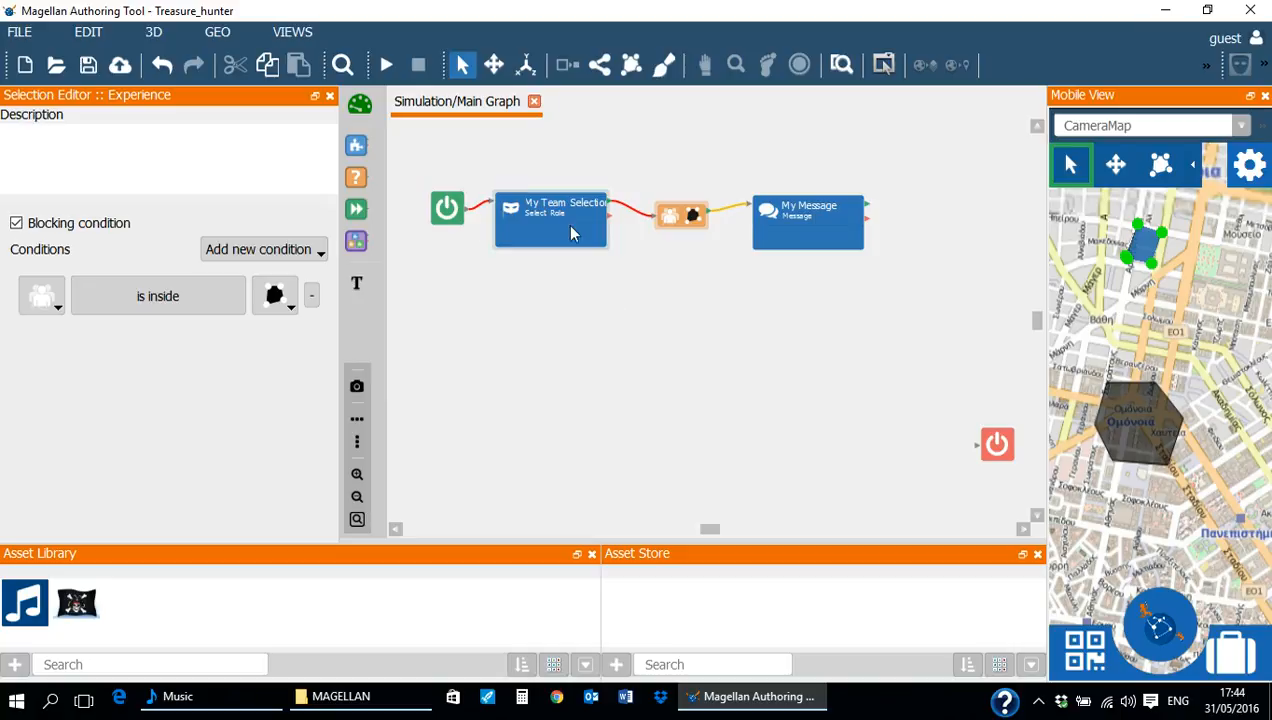
# - Run the simulation and join the Pirates team, finishing the role selection without a role
pyautogui.click(387, 68)
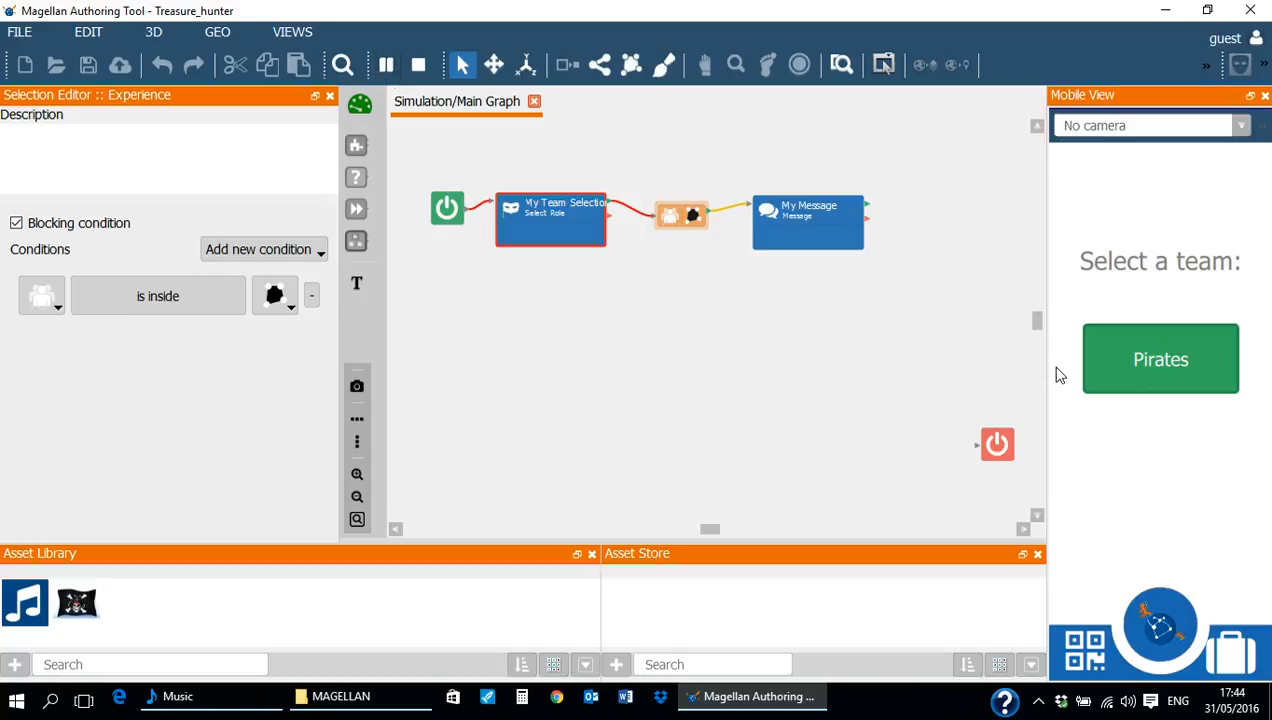
pyautogui.click(1129, 388)
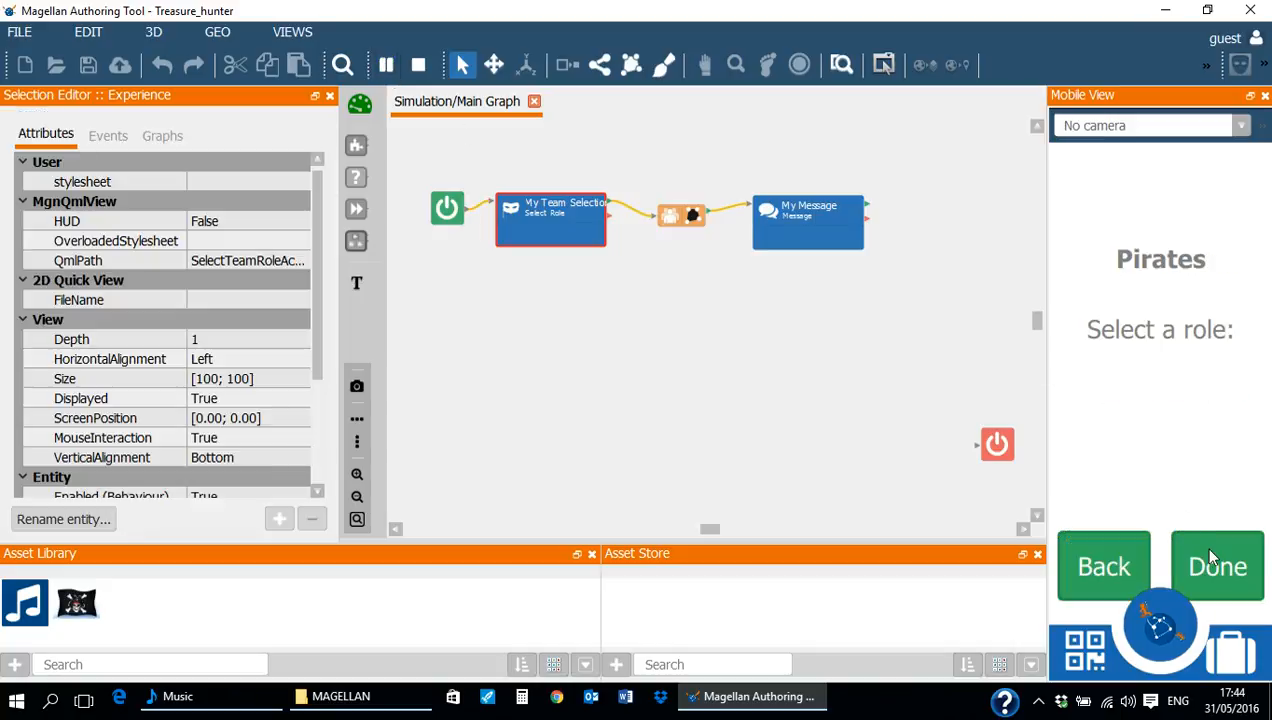
pyautogui.click(1208, 557)
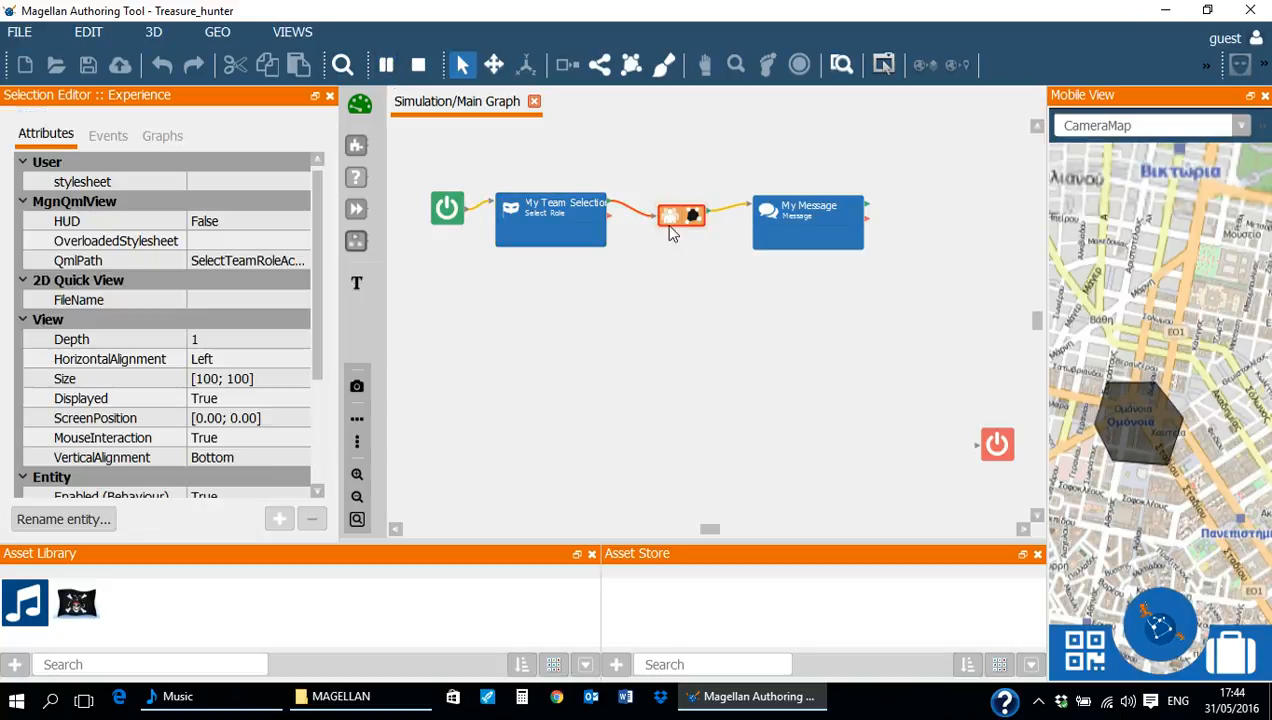
pyautogui.moveTo(672, 233)
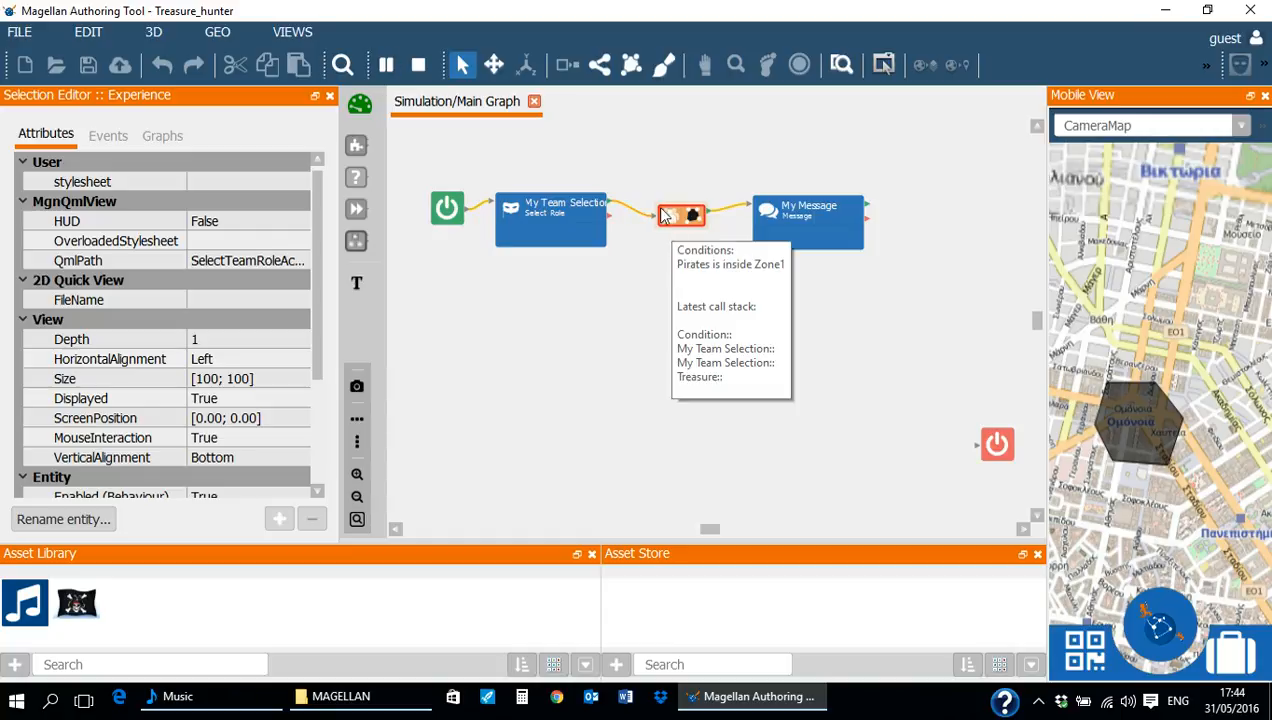
# - Teleport the Pirates team to Zone1 with the debug tools to trigger the message, and stop the simulation
pyautogui.click(293, 32)
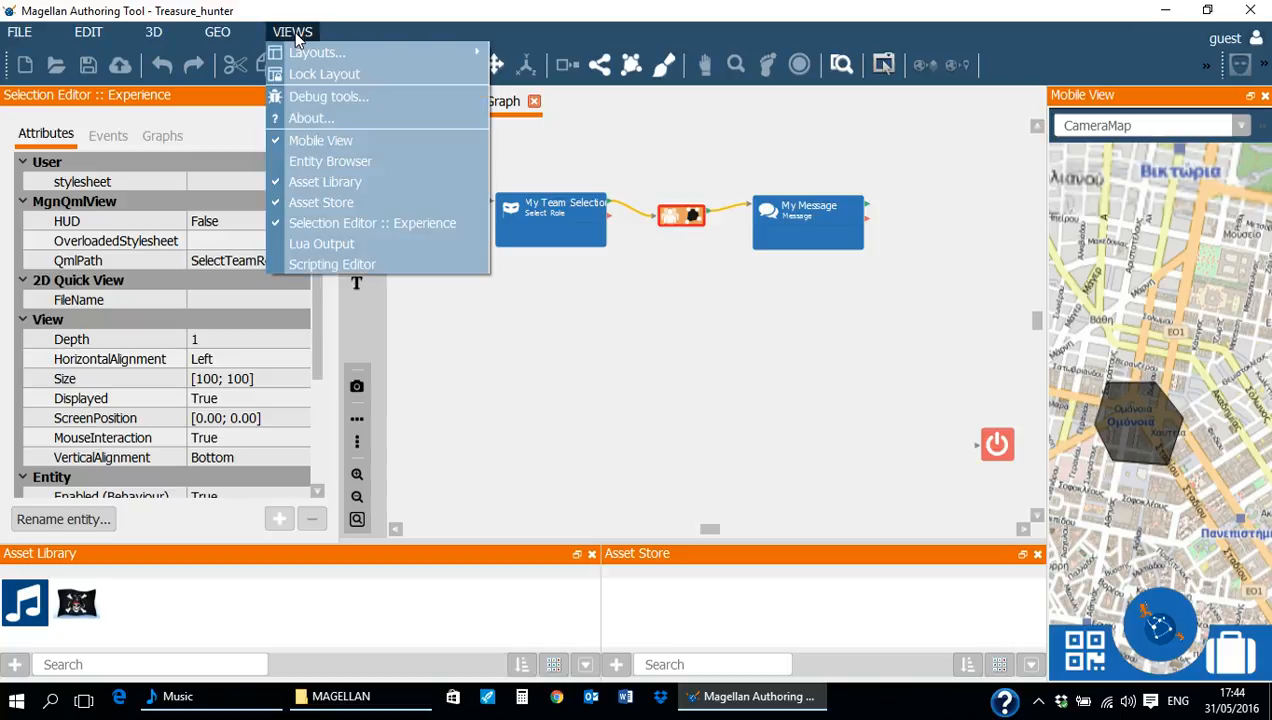
pyautogui.click(322, 96)
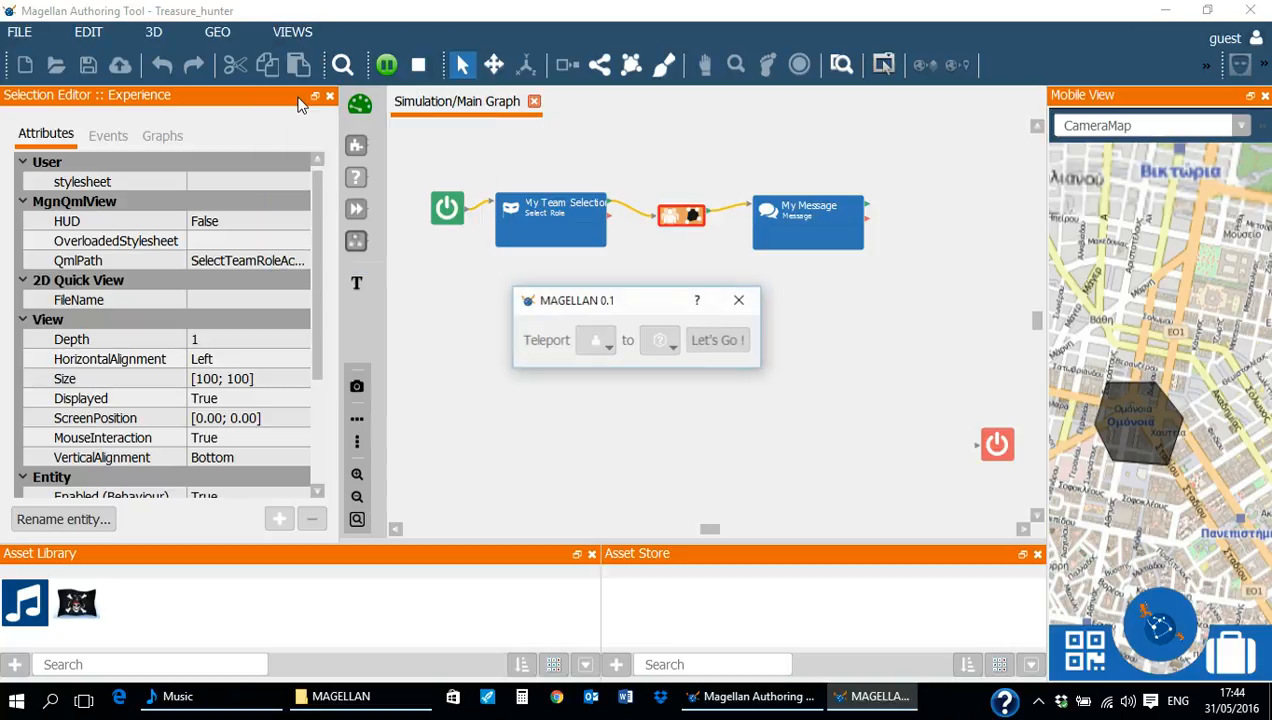
pyautogui.click(606, 352)
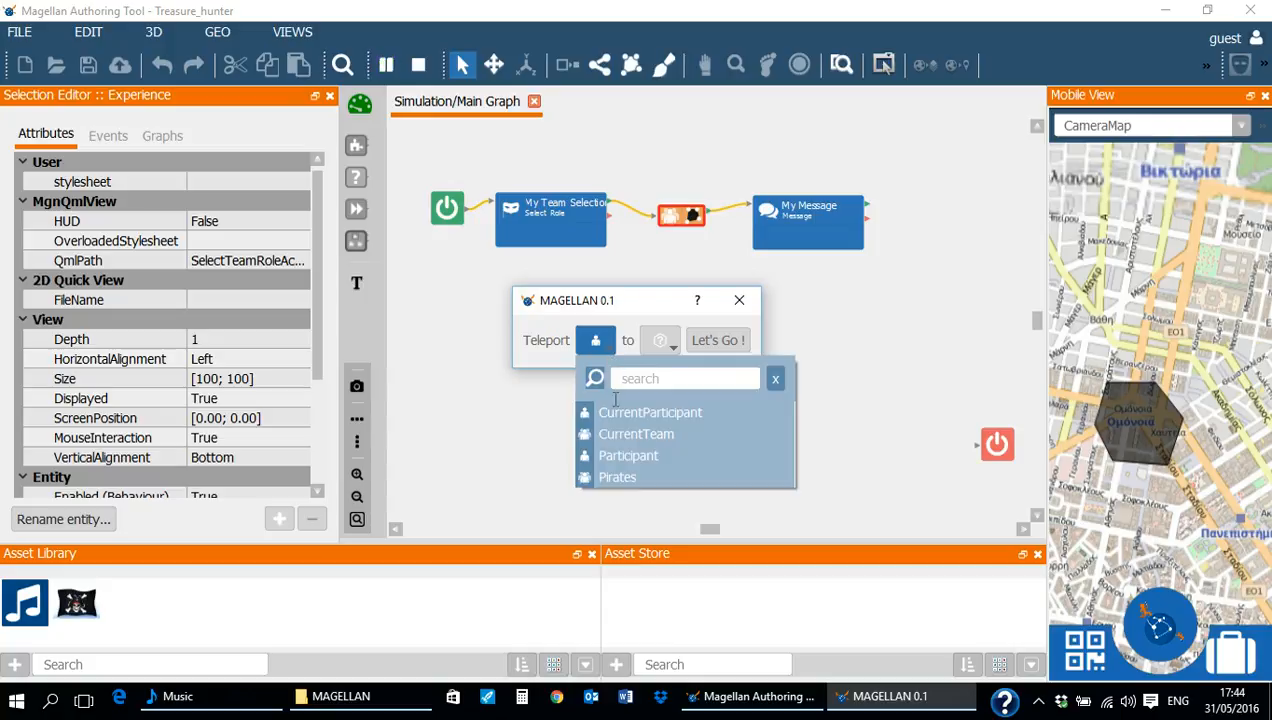
pyautogui.click(622, 478)
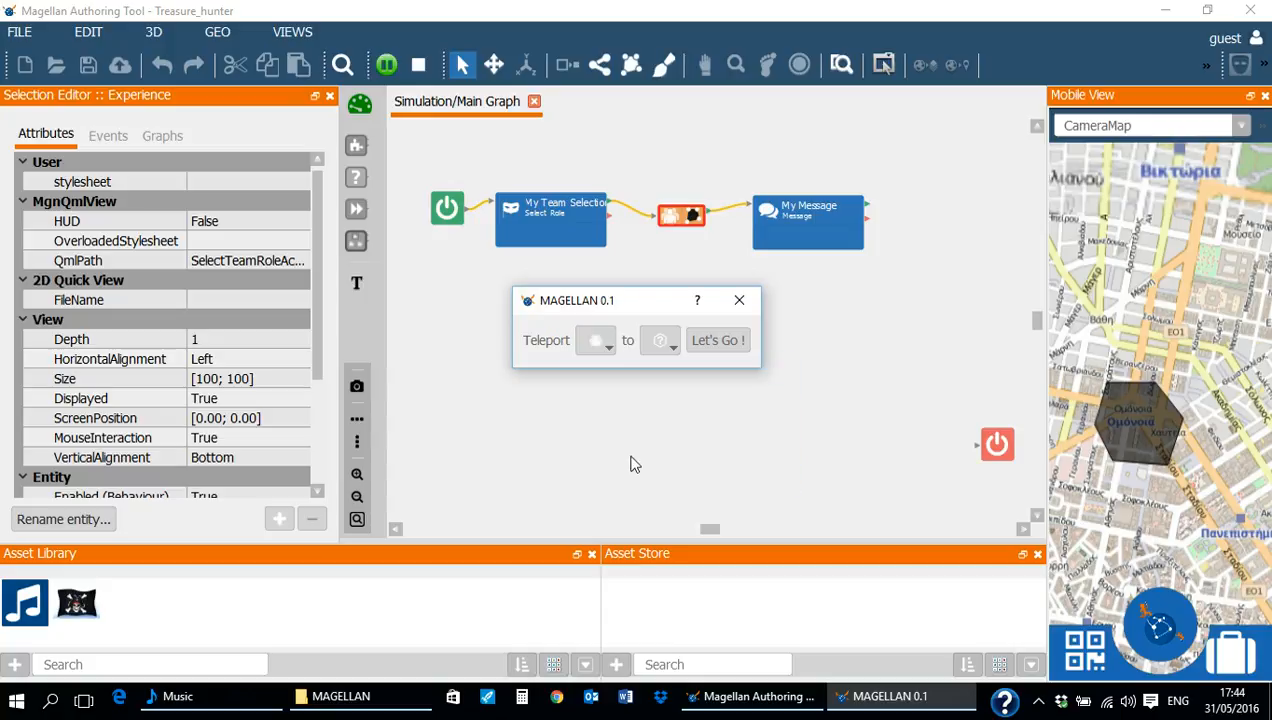
pyautogui.click(672, 355)
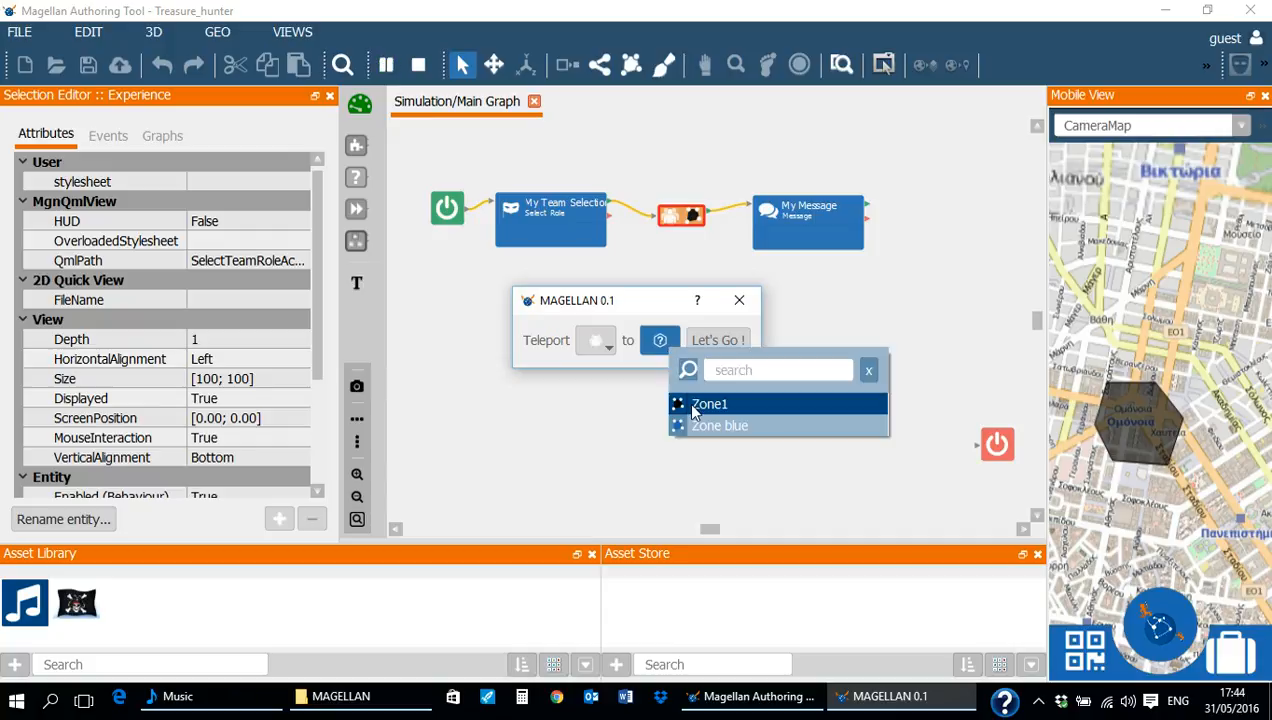
pyautogui.click(693, 405)
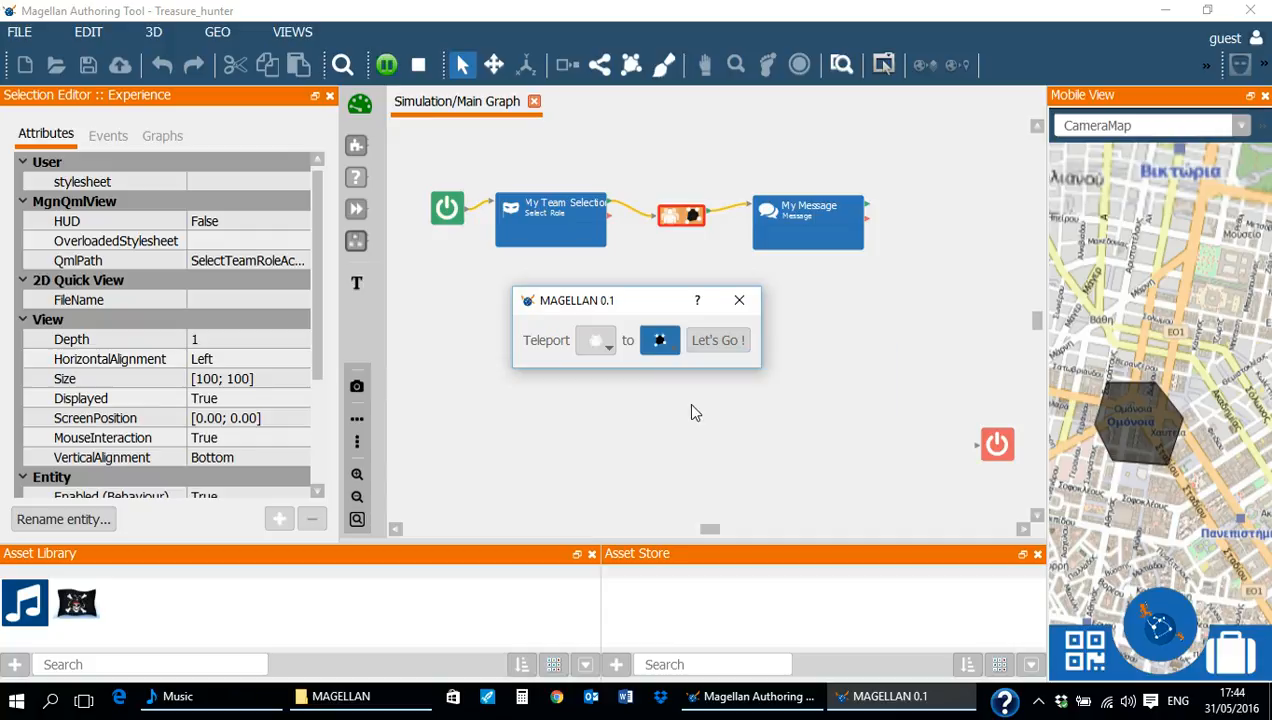
pyautogui.click(719, 341)
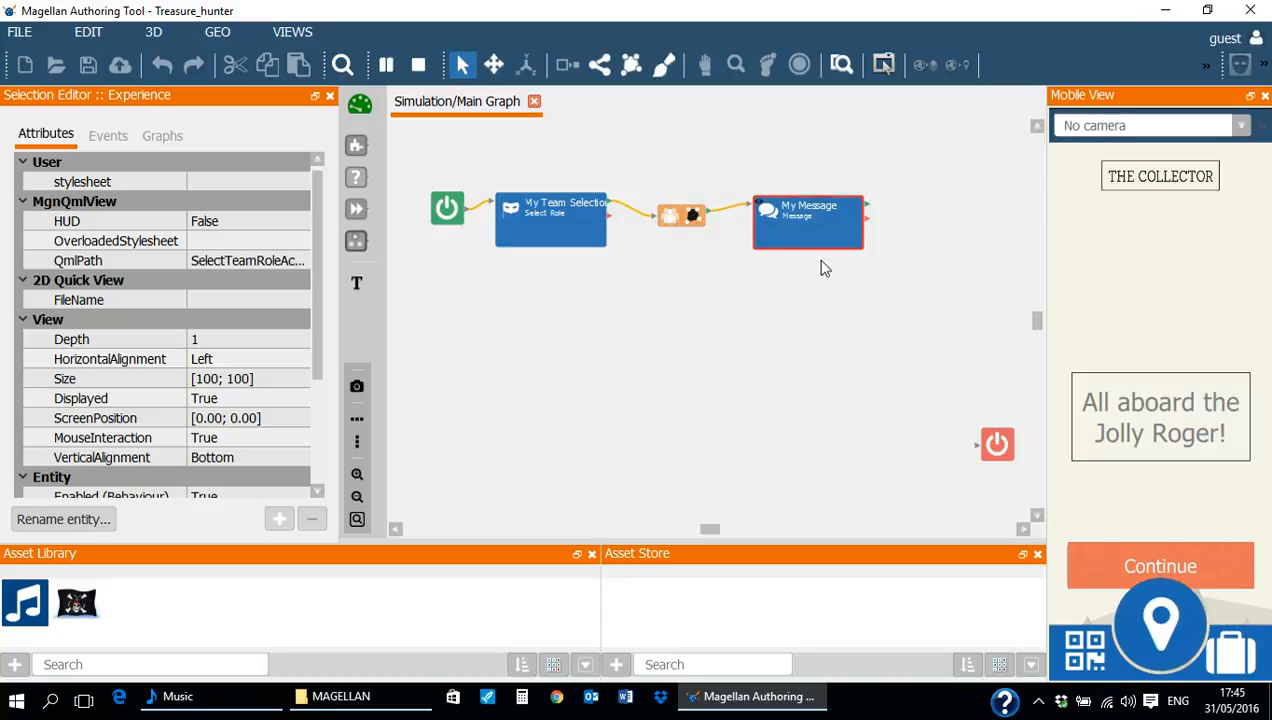
pyautogui.moveTo(826, 265)
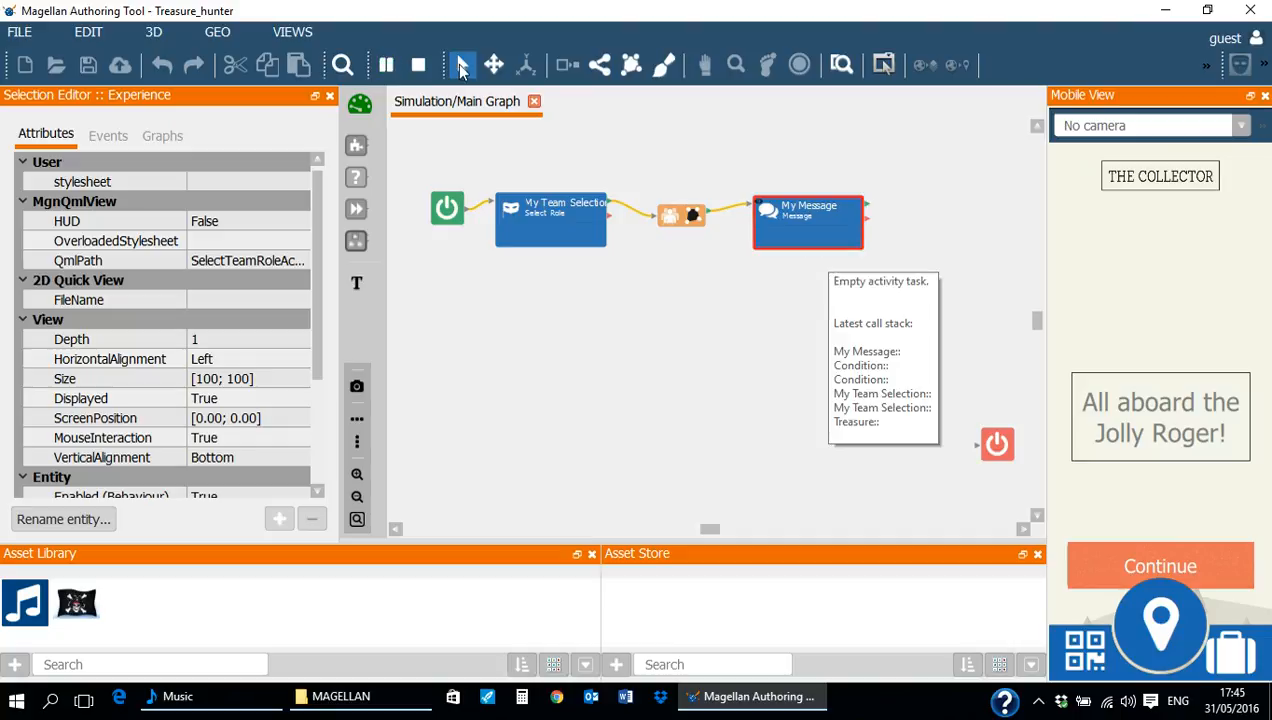
pyautogui.click(417, 78)
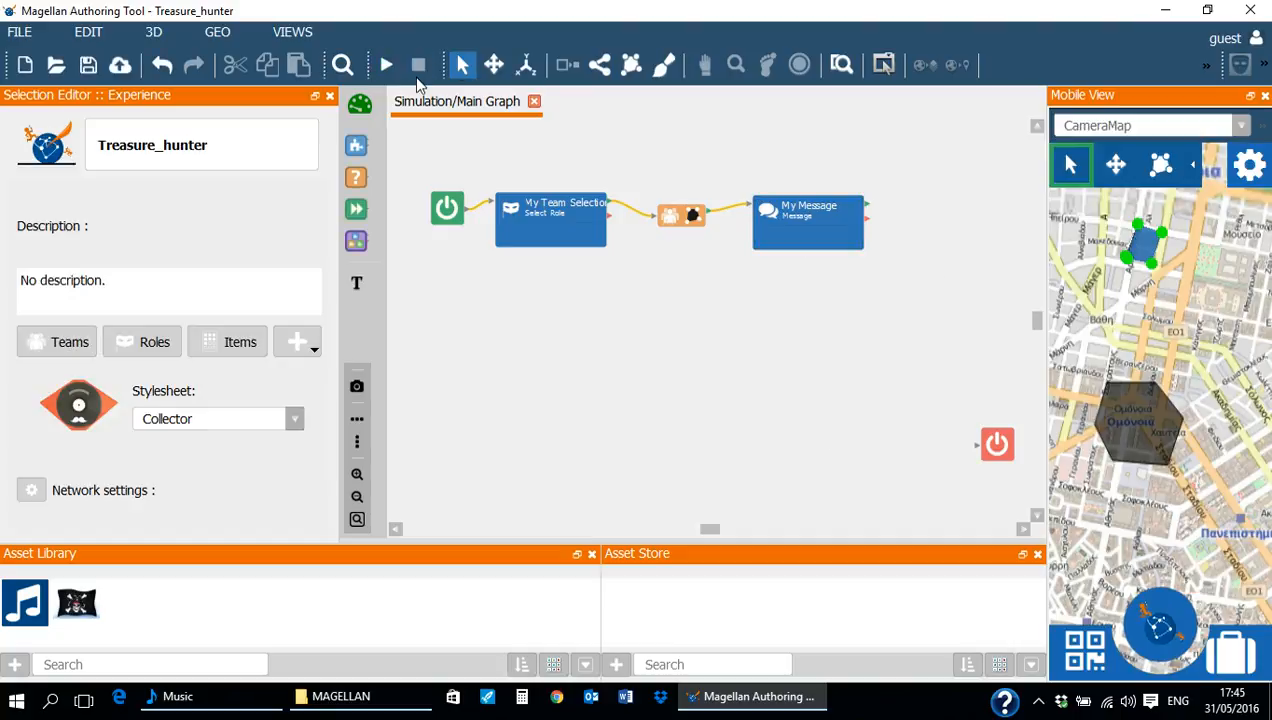